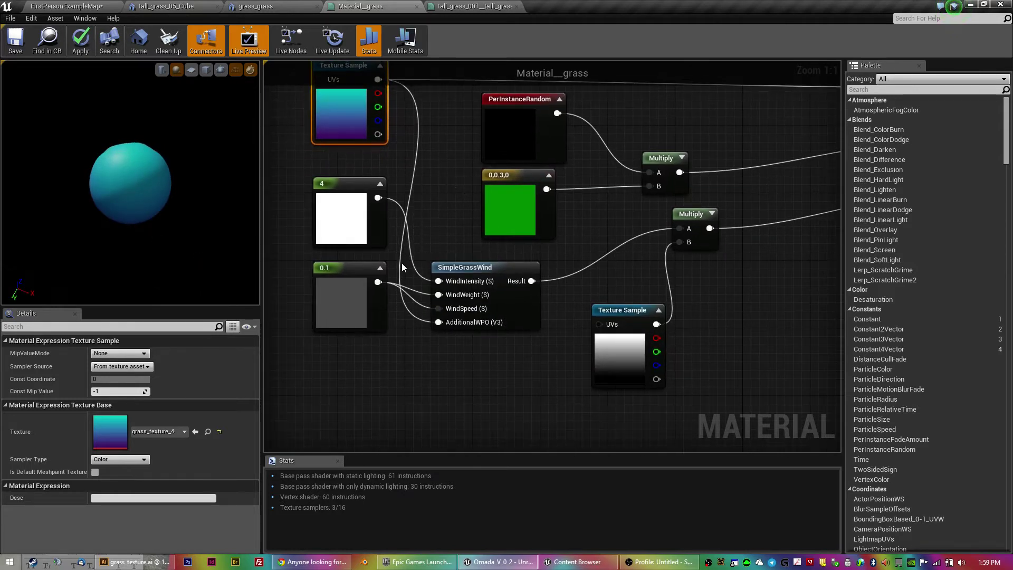
Examine the grass material graph from its constants and SimpleGrassWind node through to the World Position Offset input.
right_click_drag(472, 321, 444, 218)
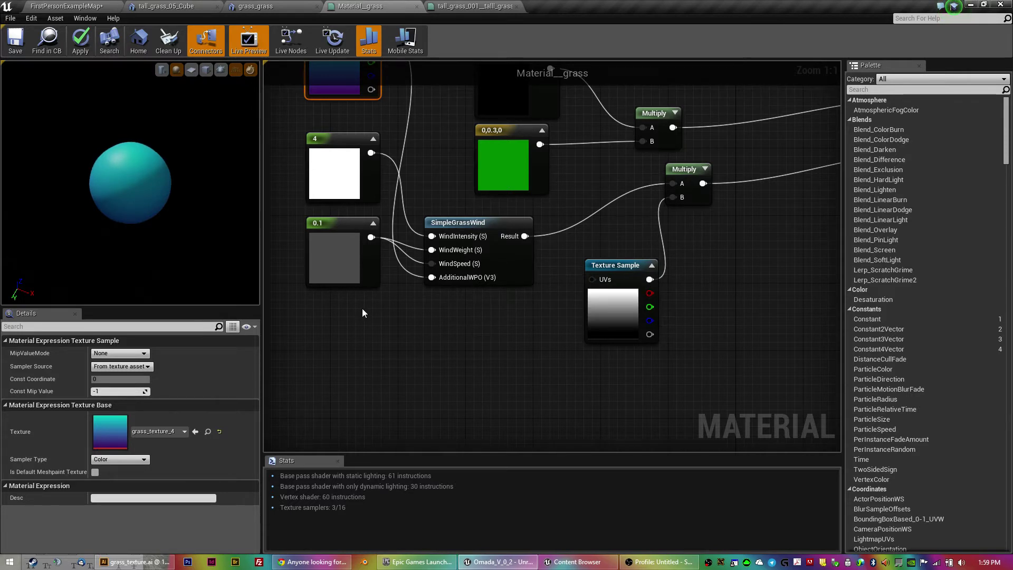
right_click_drag(343, 330, 427, 338)
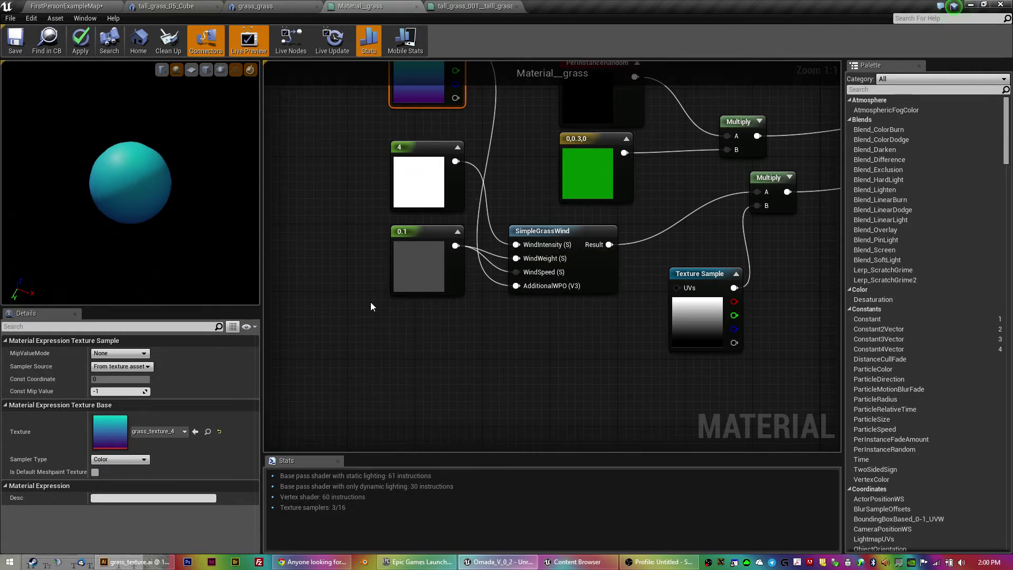
left_click(424, 268)
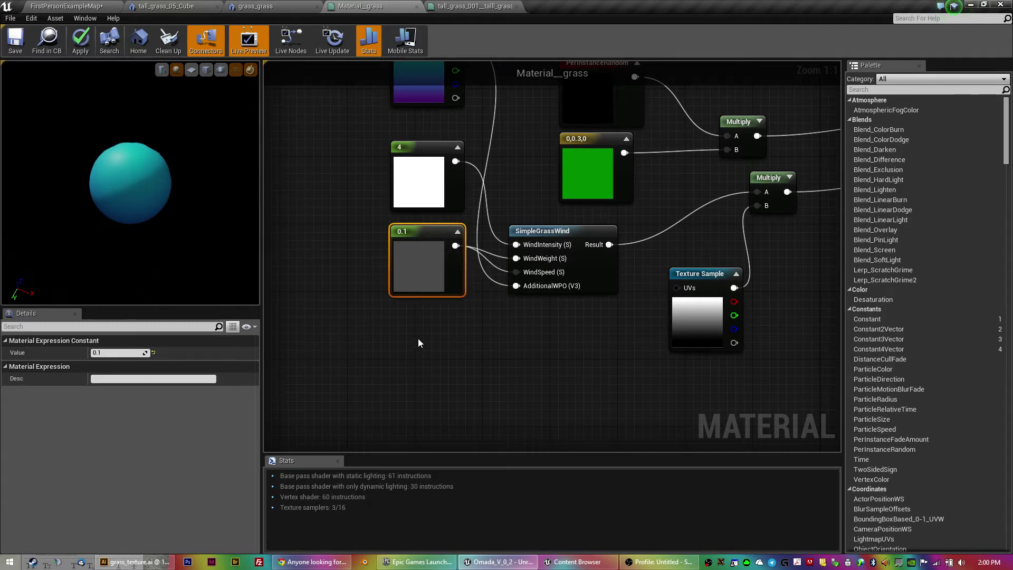
right_click_drag(452, 336, 202, 312)
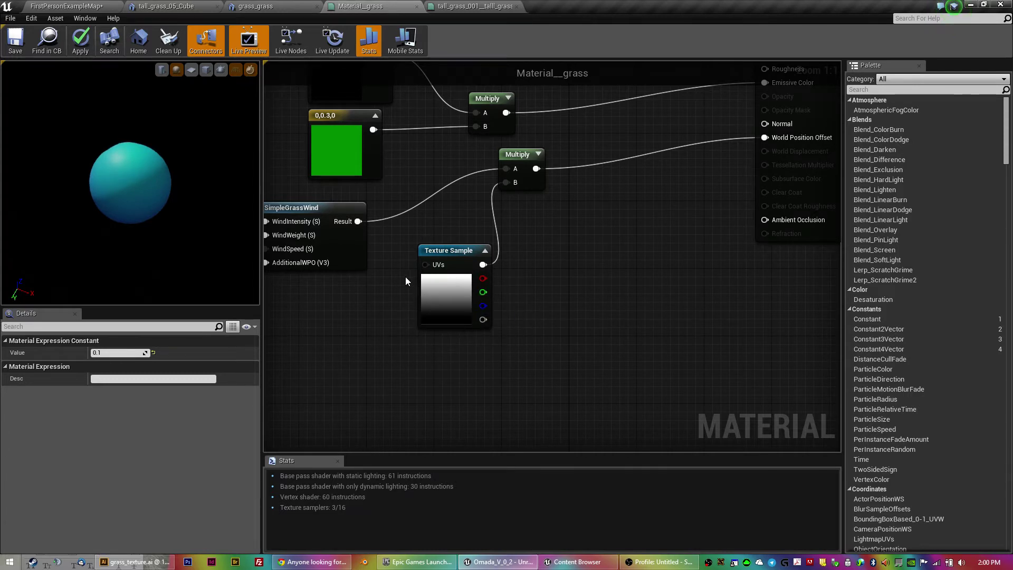
right_click_drag(541, 289, 626, 307)
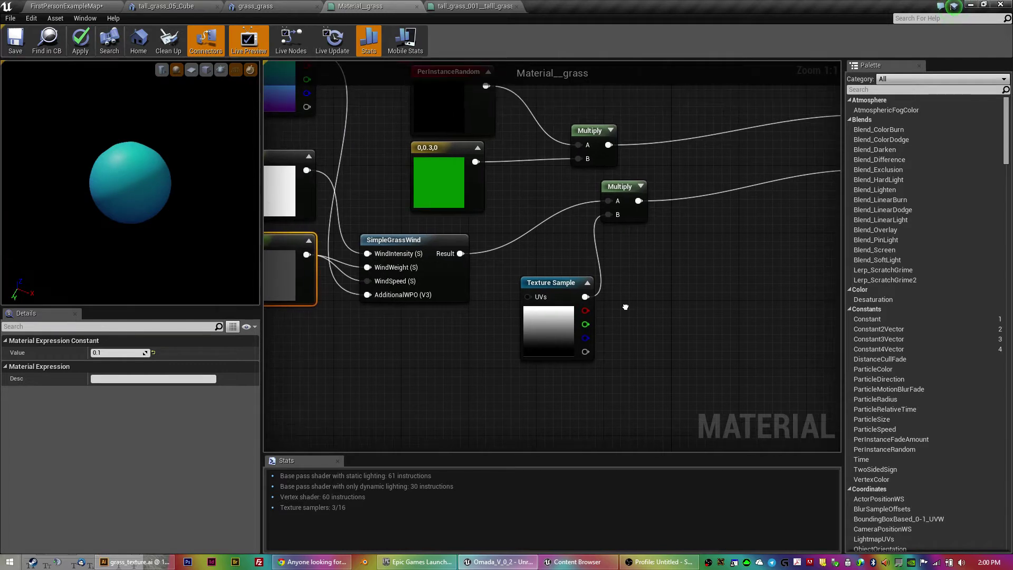
right_click_drag(540, 252, 229, 324)
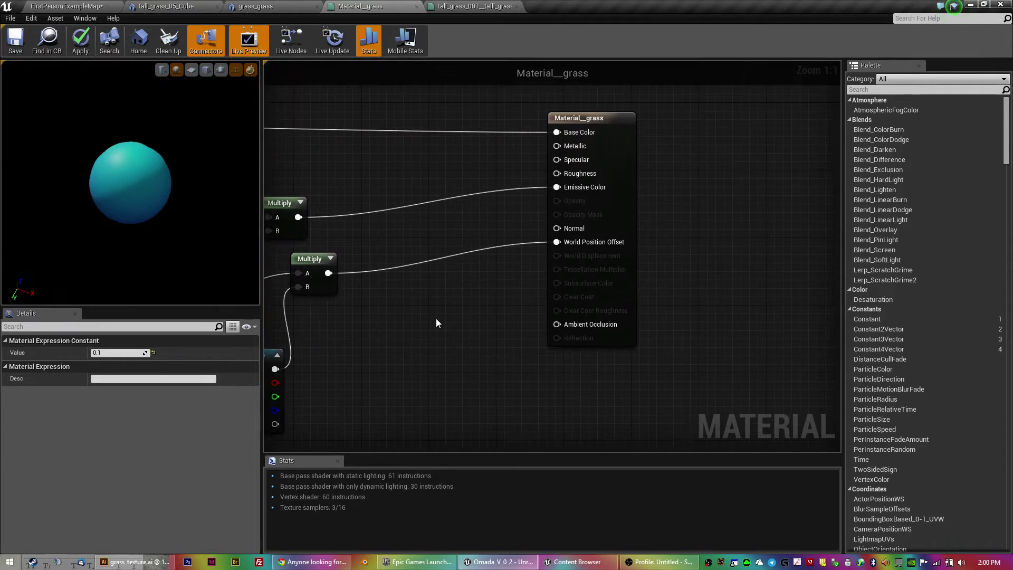
right_click_drag(401, 299, 700, 293)
scroll(701, 293, "down", 2)
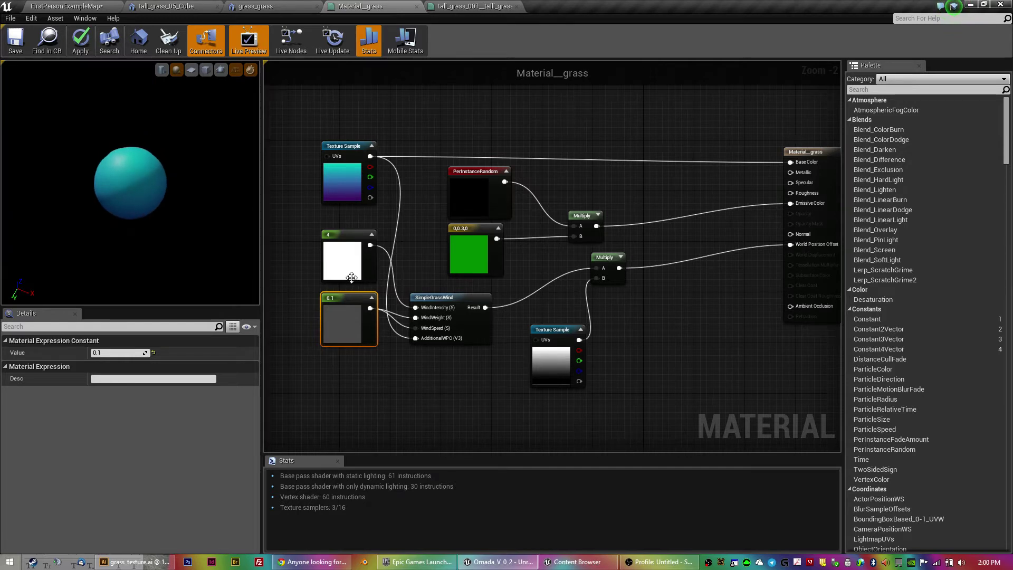
Set the constant feeding SimpleGrassWind's WindWeight and WindSpeed inputs to 1 and apply the material.
scroll(348, 275, "up", 2)
left_click(337, 242)
left_click(320, 364)
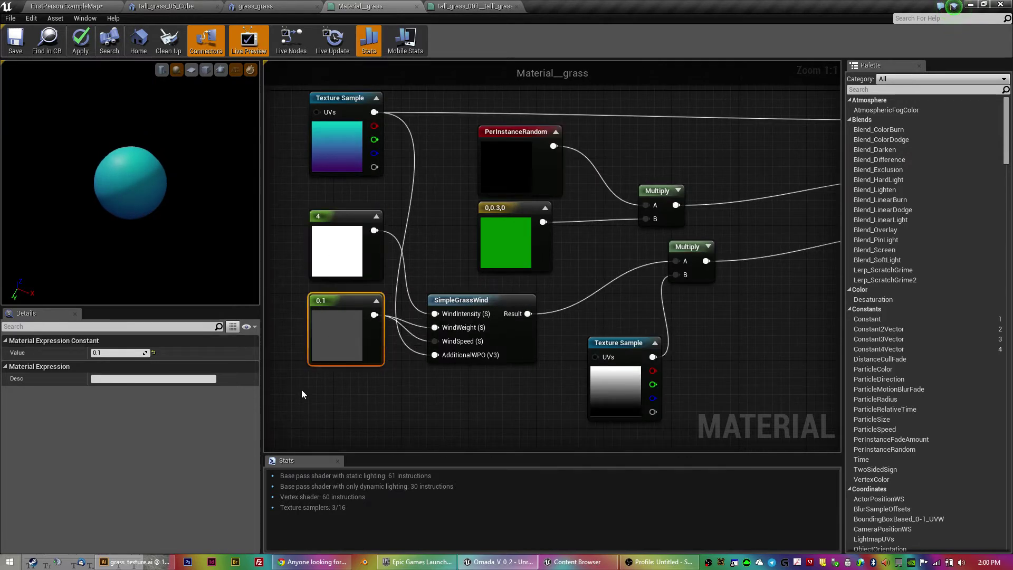
left_click(118, 353)
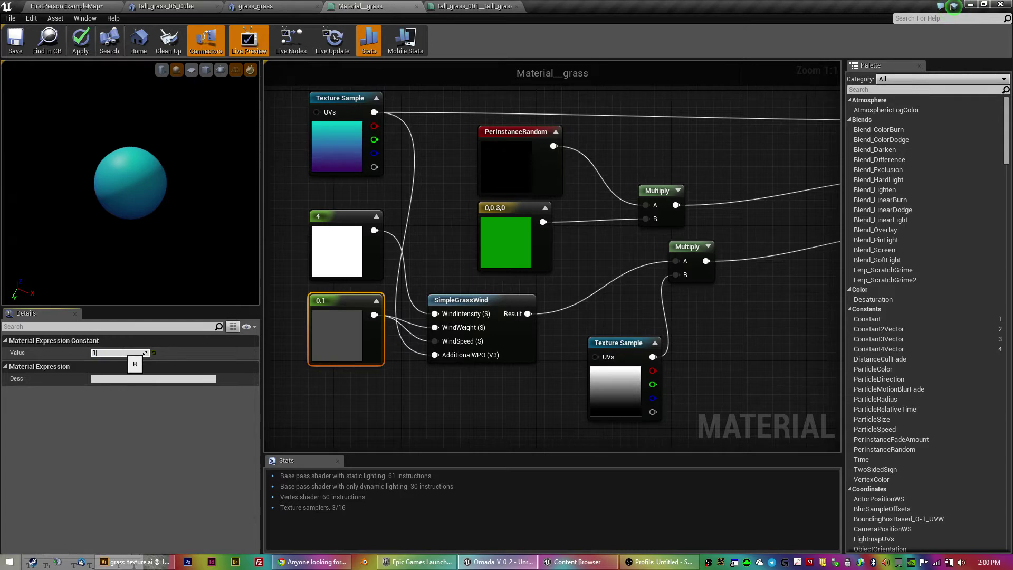
key("Return")
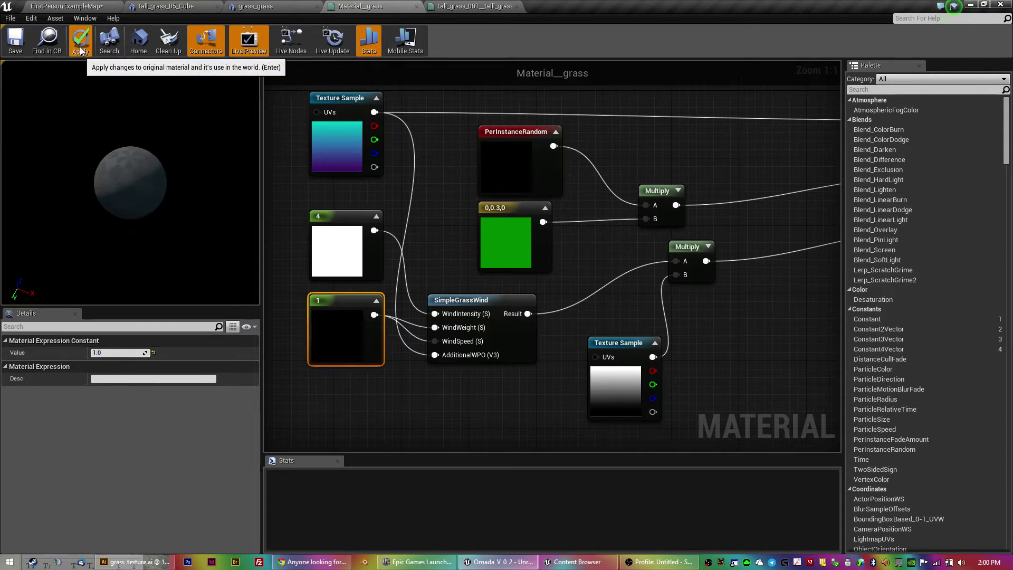
Inspect how the grass in front of the rock moves in the FirstPersonExampleMap level, using the full-screen viewport.
left_click(71, 9)
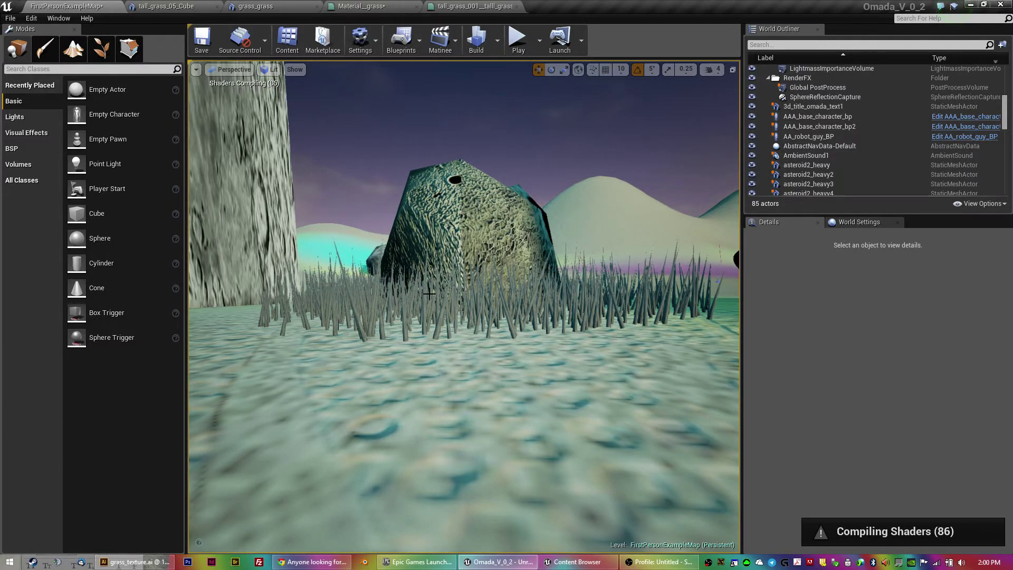
left_click(437, 350)
key("F11")
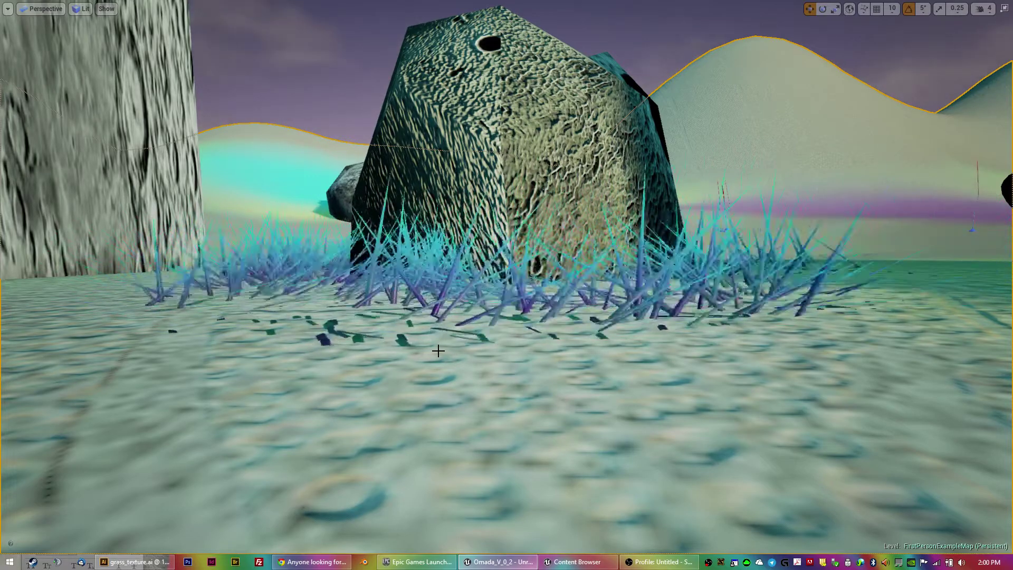
key("F11")
Set the constant driving the wind weight and speed in the grass material to 0.1 and save the material.
left_click(369, 7)
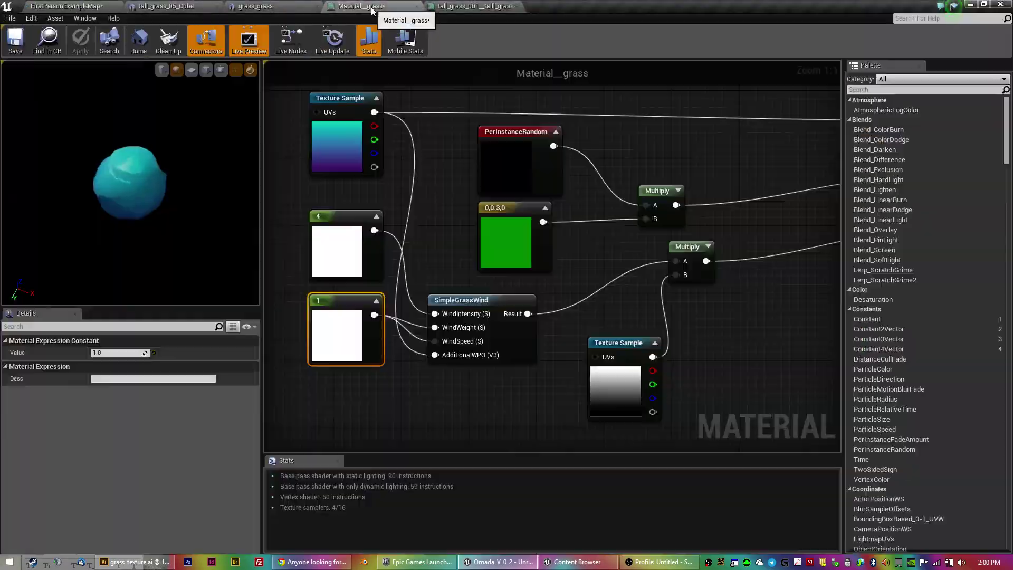
left_click(115, 352)
type("0.1")
key("Return")
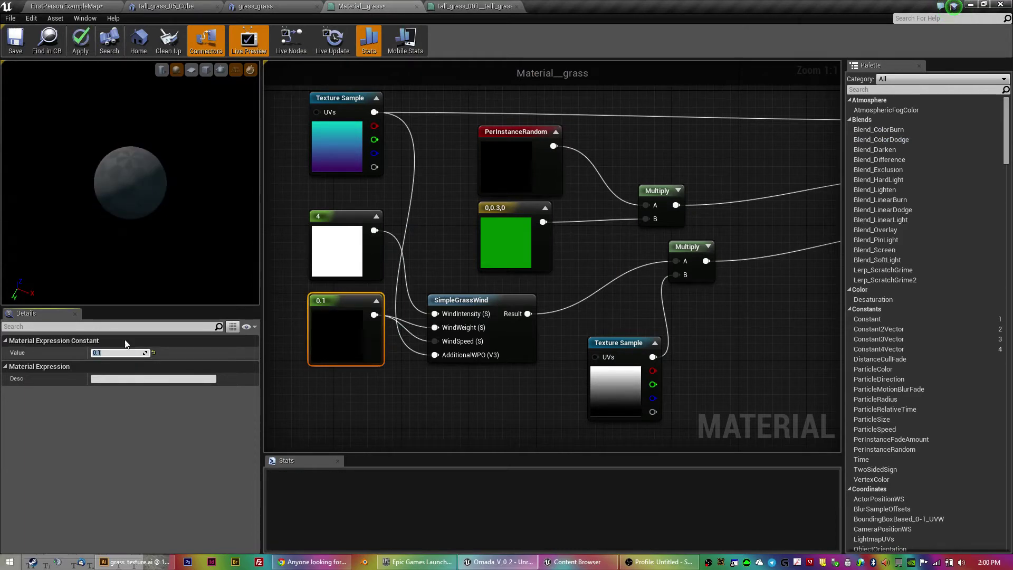
left_click(24, 42)
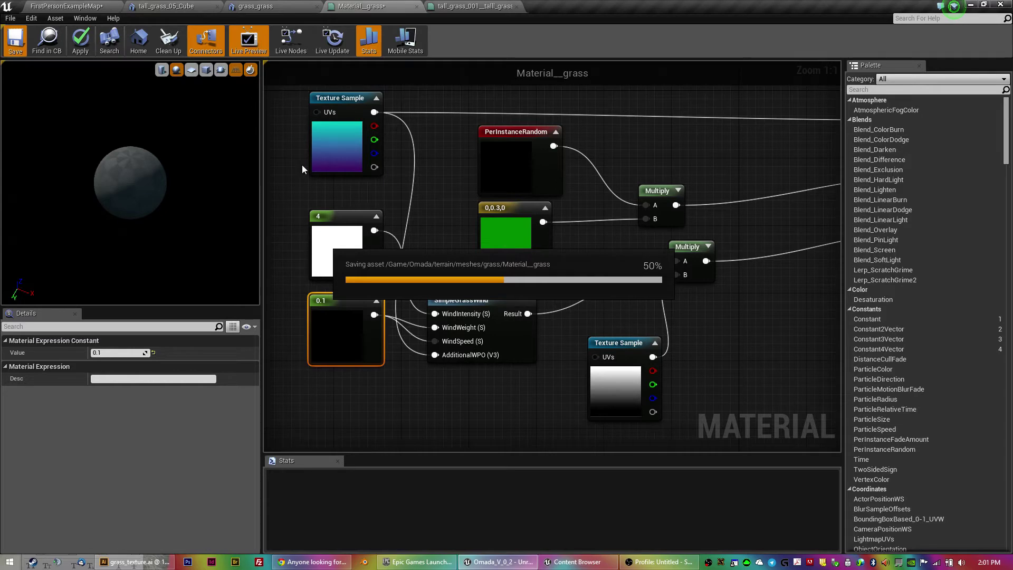
Return to the FirstPersonExampleMap level, face the open ground before the low rock and switch to Foliage mode.
left_click(77, 8)
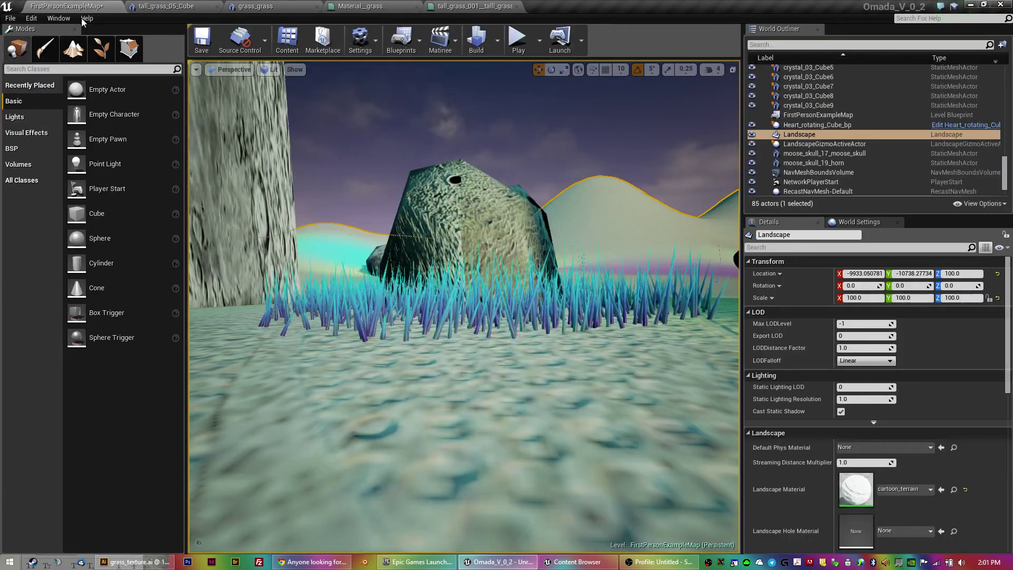
right_click_drag(356, 222, 470, 217)
key("w")
key("w")
key("w")
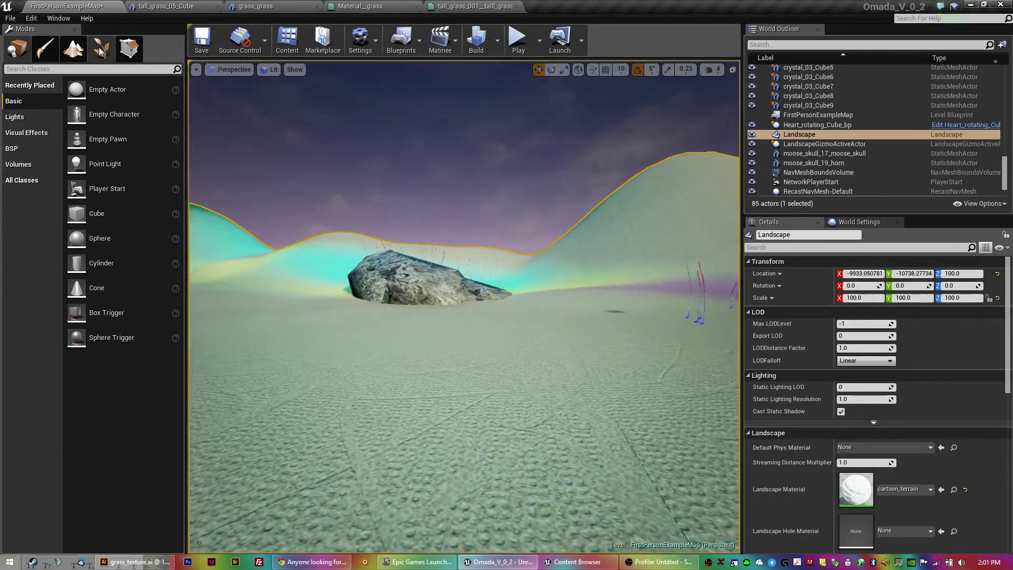
left_click(100, 49)
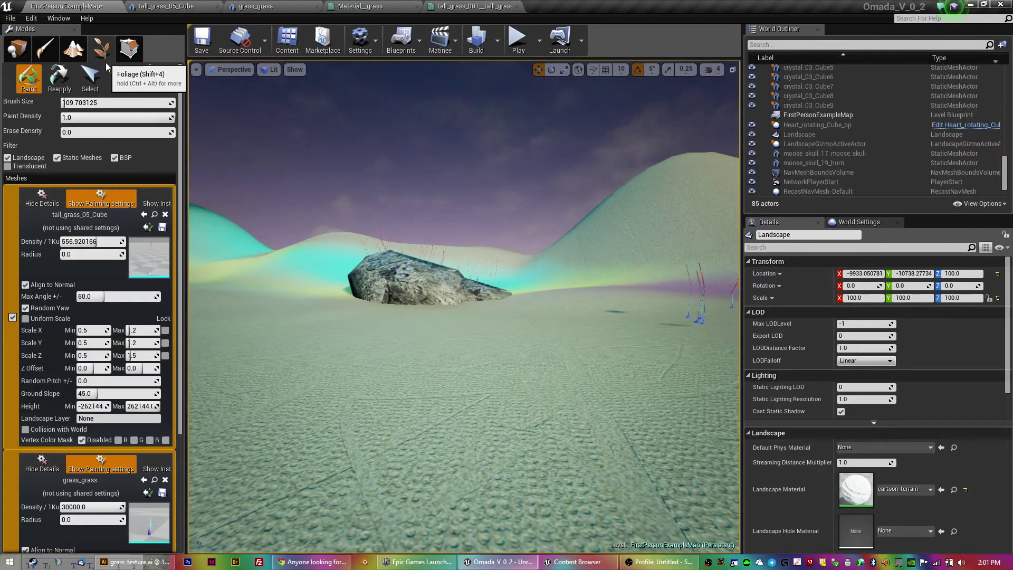
Look over the tall_grass folder's assets in the Content Browser and minimize it again.
left_click(287, 46)
scroll(559, 368, "up", 2)
scroll(559, 368, "down", 2)
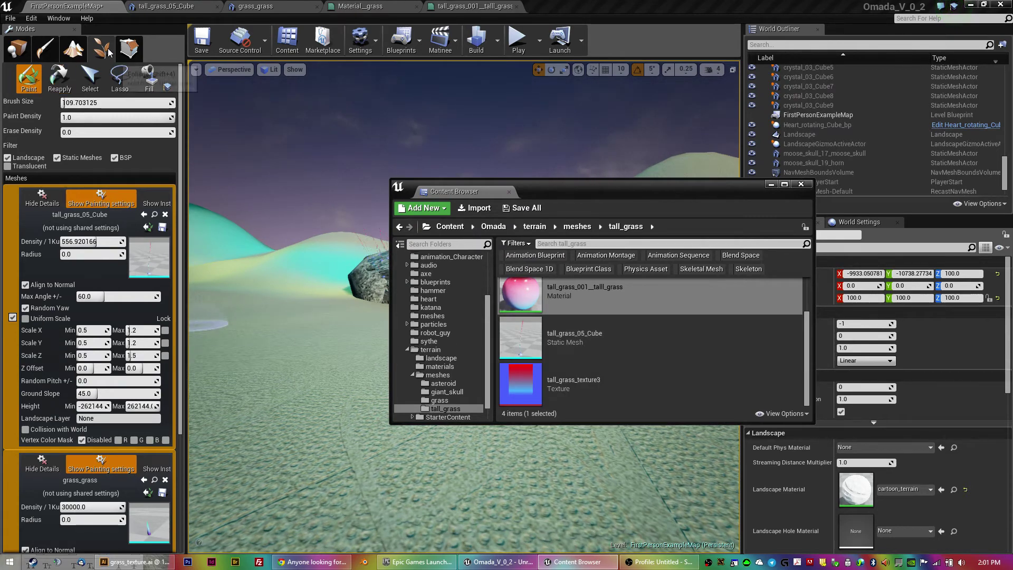
left_click(771, 184)
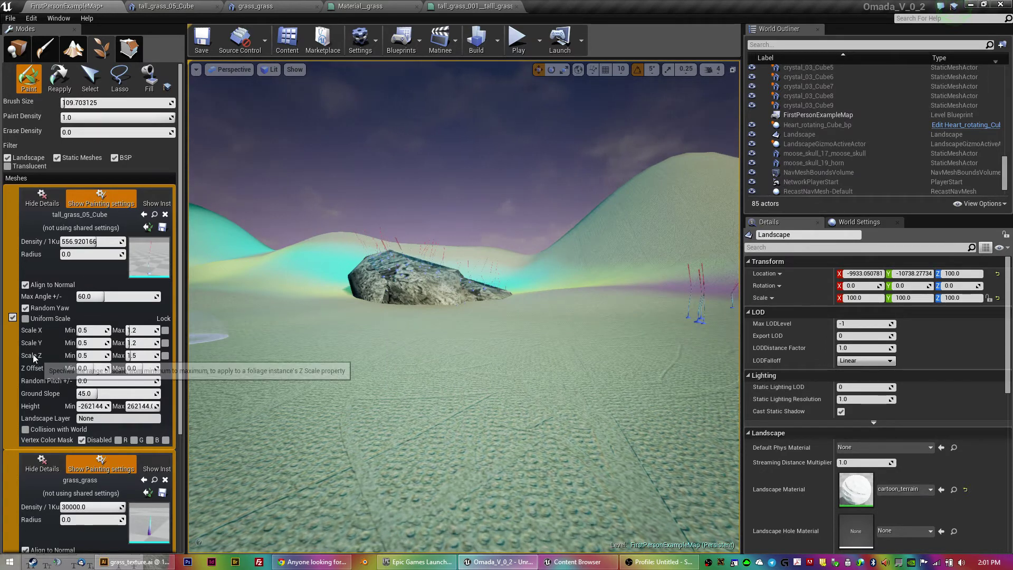
Deactivate the tall_grass_05_Cube mesh for foliage painting, leaving only grass_grass active.
scroll(57, 345, "down", 5)
scroll(57, 346, "up", 3)
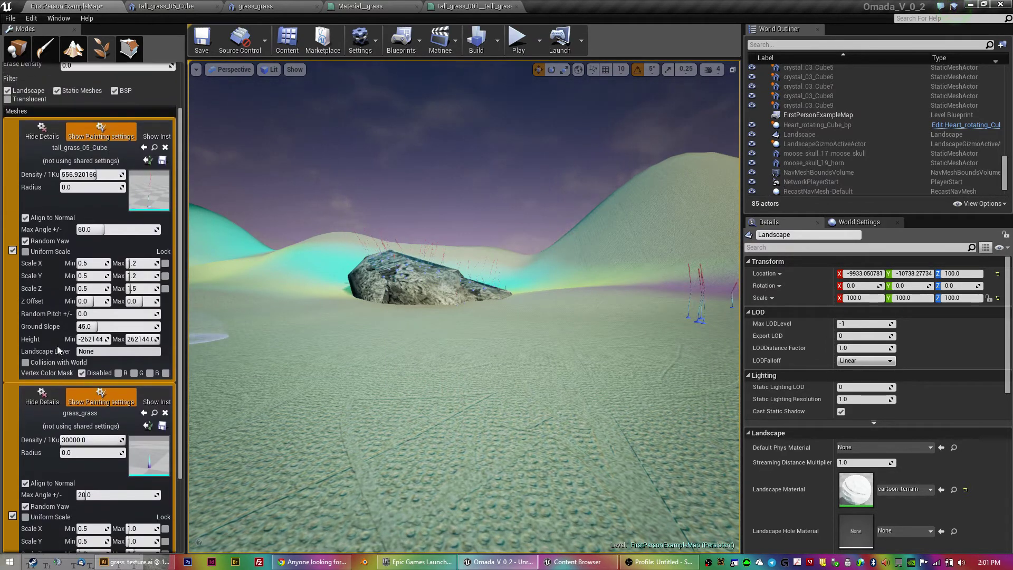
left_click(12, 256)
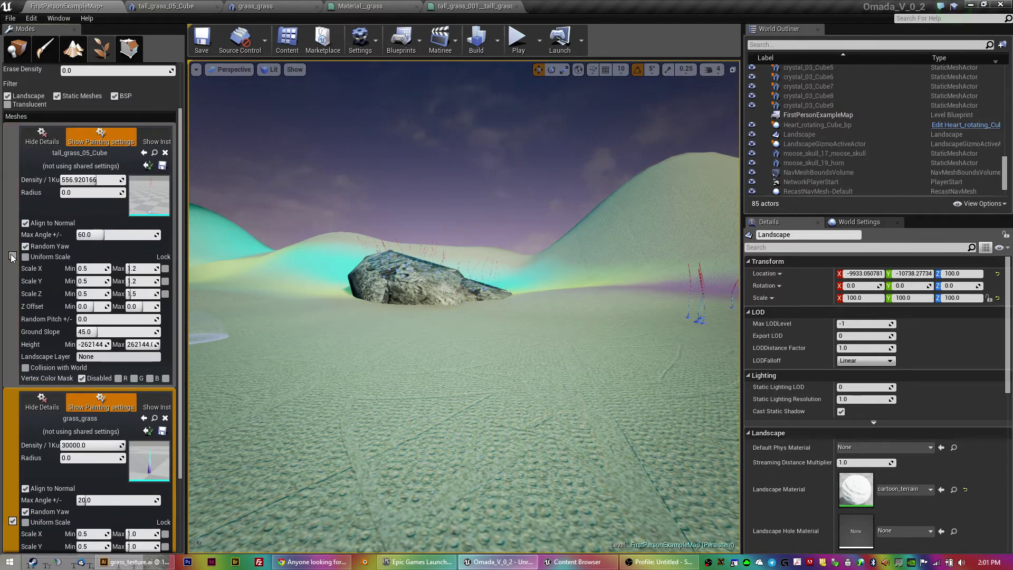
Set the foliage brush size to about 162 and paint grass_grass across the open ground in front of the rock.
scroll(63, 160, "up", 2)
mouse_move(74, 102)
left_mouse_down()
mouse_move(132, 102)
mouse_move(67, 103)
left_mouse_up()
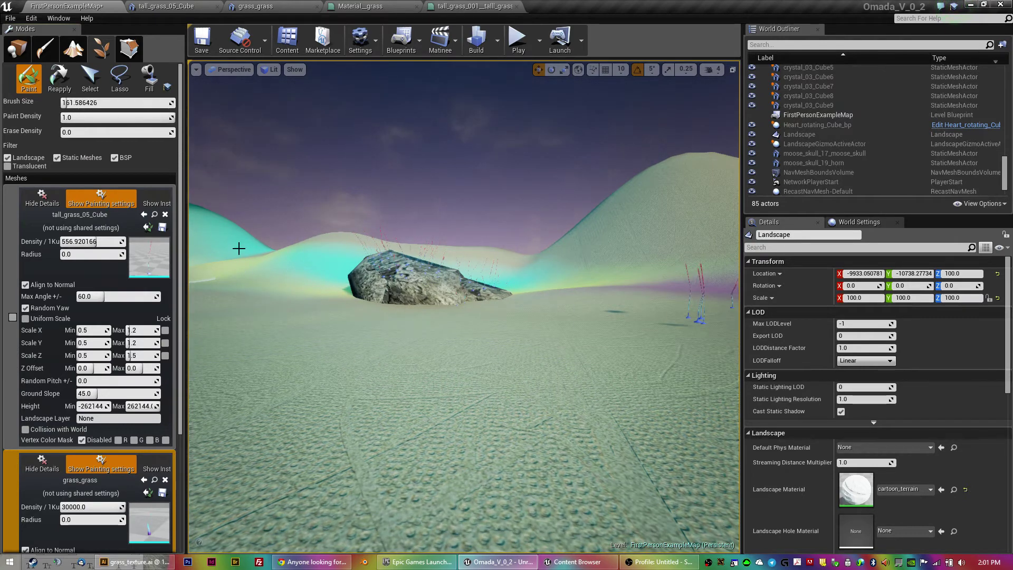
mouse_move(357, 364)
left_mouse_down()
mouse_move(332, 377)
mouse_move(537, 378)
mouse_move(349, 376)
left_mouse_up()
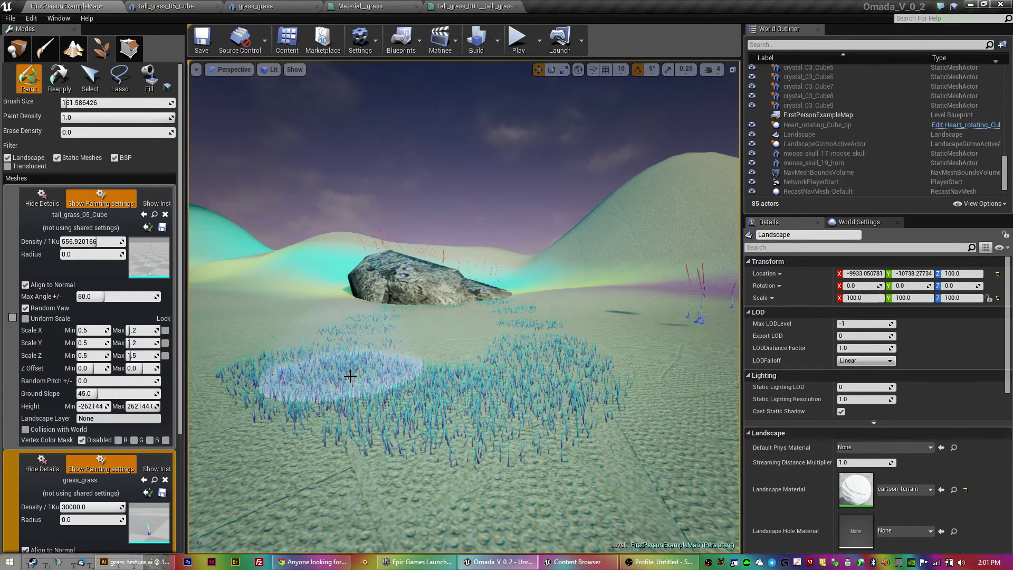
left_click_drag(435, 372, 486, 355)
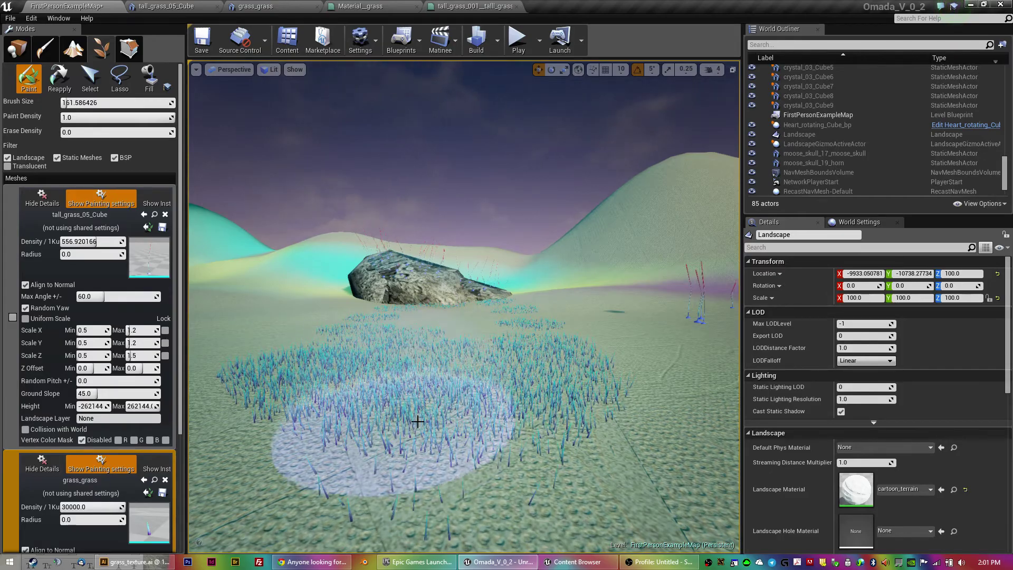
Inspect the painted short grass up close and from several viewpoints around the patch.
key("w")
mouse_move(388, 478)
right_mouse_down()
mouse_move(396, 519)
mouse_move(460, 533)
mouse_move(306, 508)
mouse_move(318, 520)
right_mouse_up()
key("w")
key("s")
key("w")
key("w")
right_click_drag(344, 438, 343, 435)
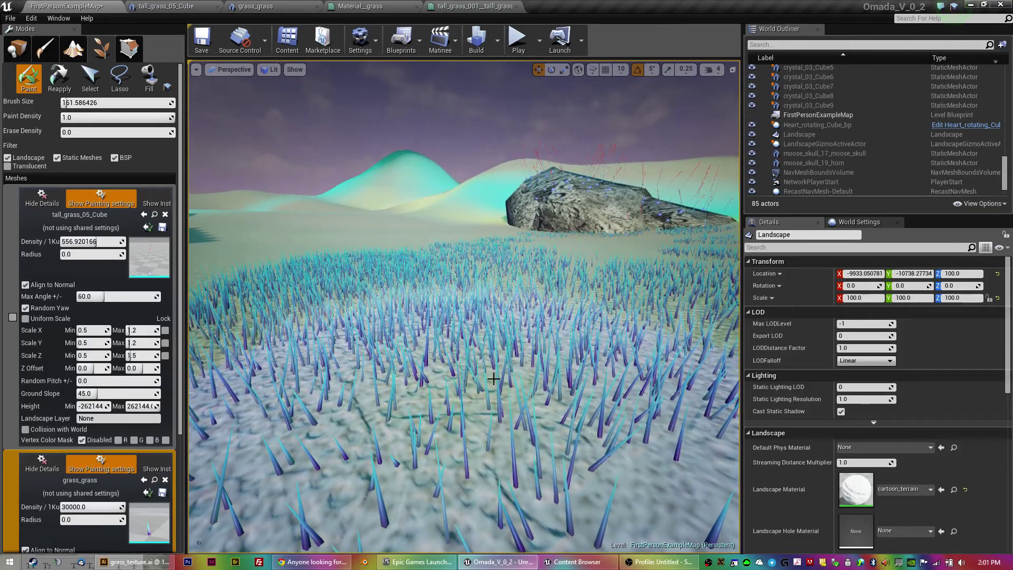
scroll(492, 364, "down", 5)
scroll(491, 365, "up", 5)
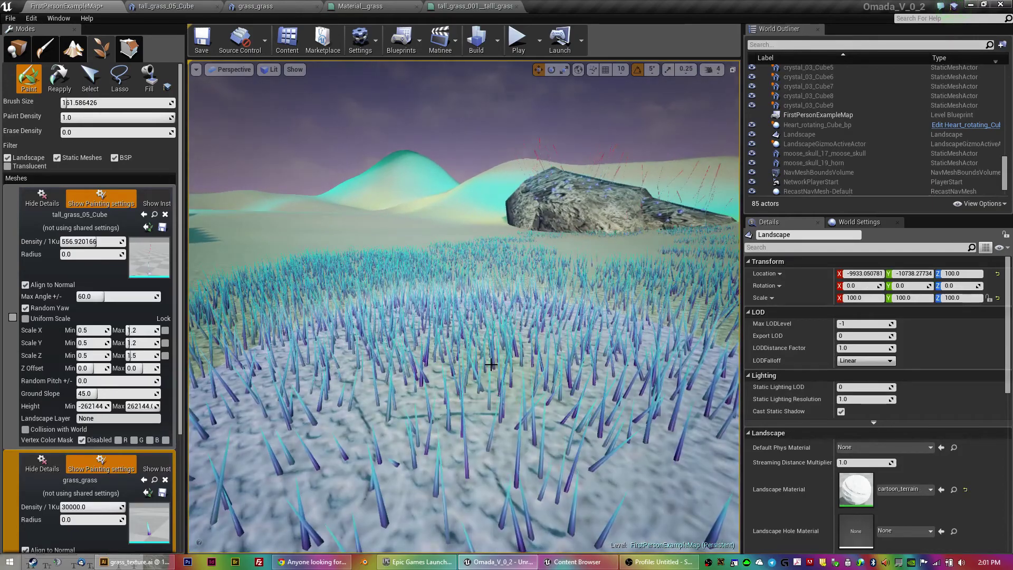
scroll(491, 365, "up", 5)
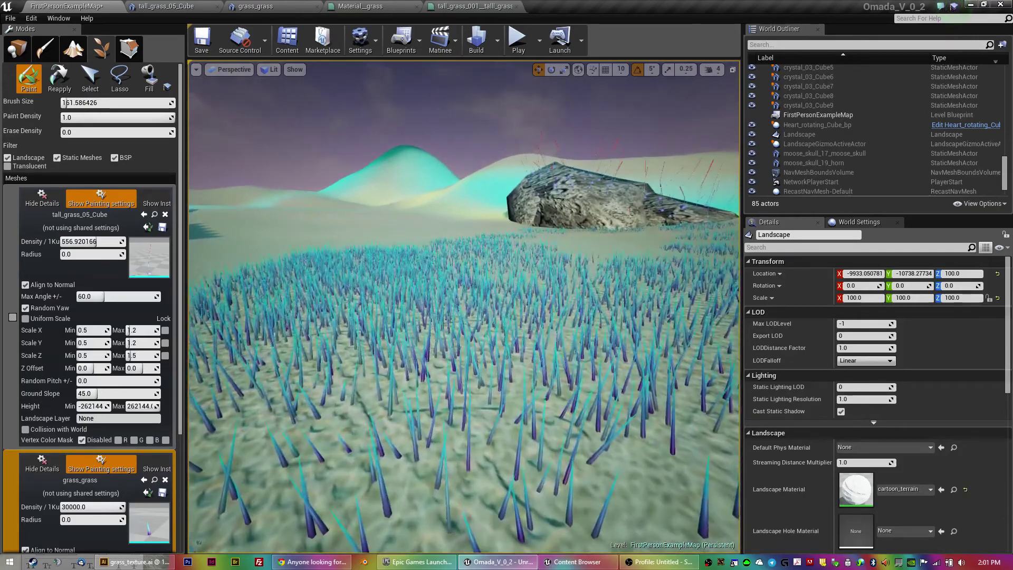
key("s")
right_click_drag(491, 365, 523, 364)
key("w")
key("w")
key("w")
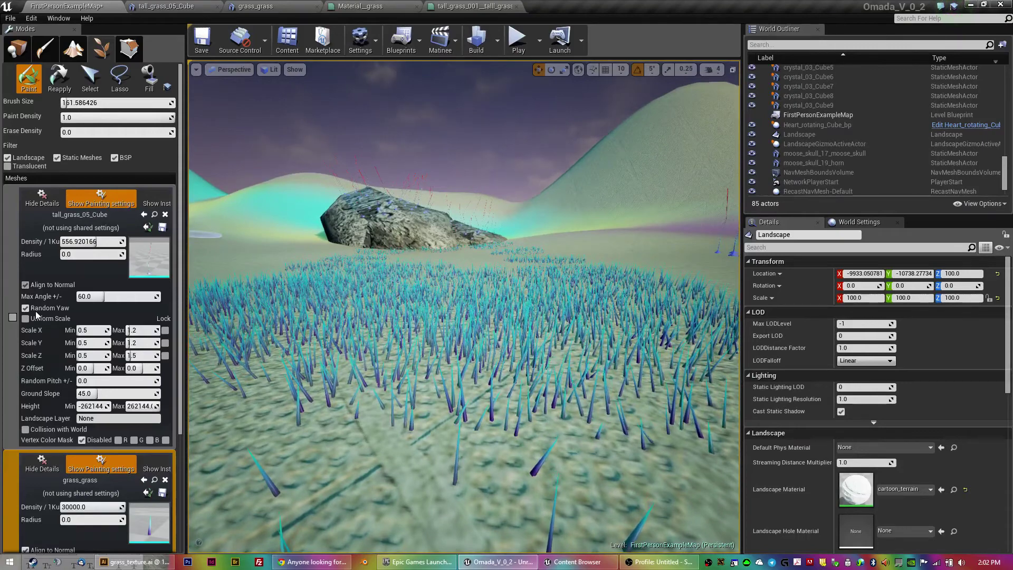
Deactivate the grass_grass mesh and activate tall_grass_05_Cube for foliage painting.
scroll(80, 308, "down", 3)
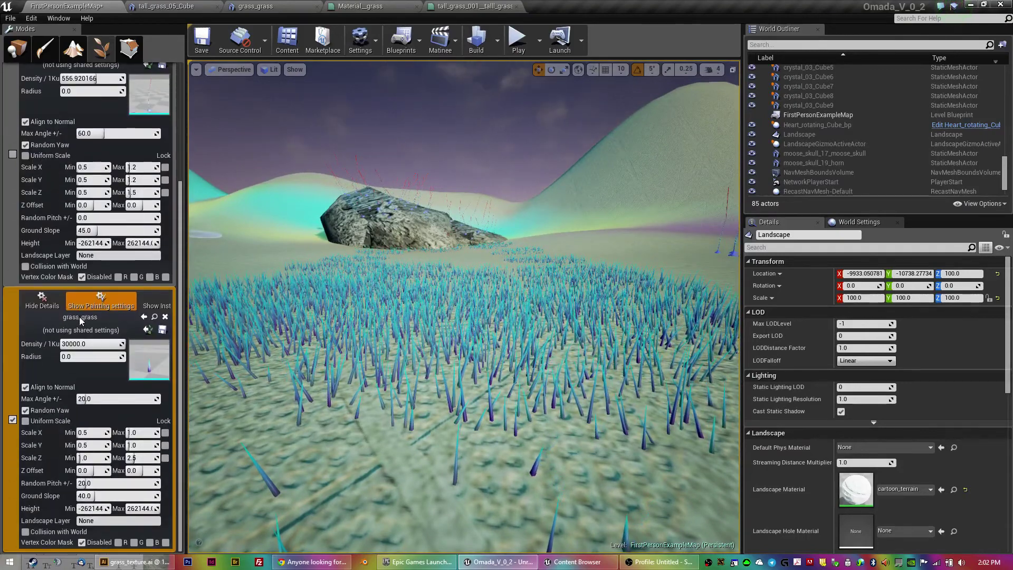
left_click(12, 420)
scroll(48, 407, "up", 3)
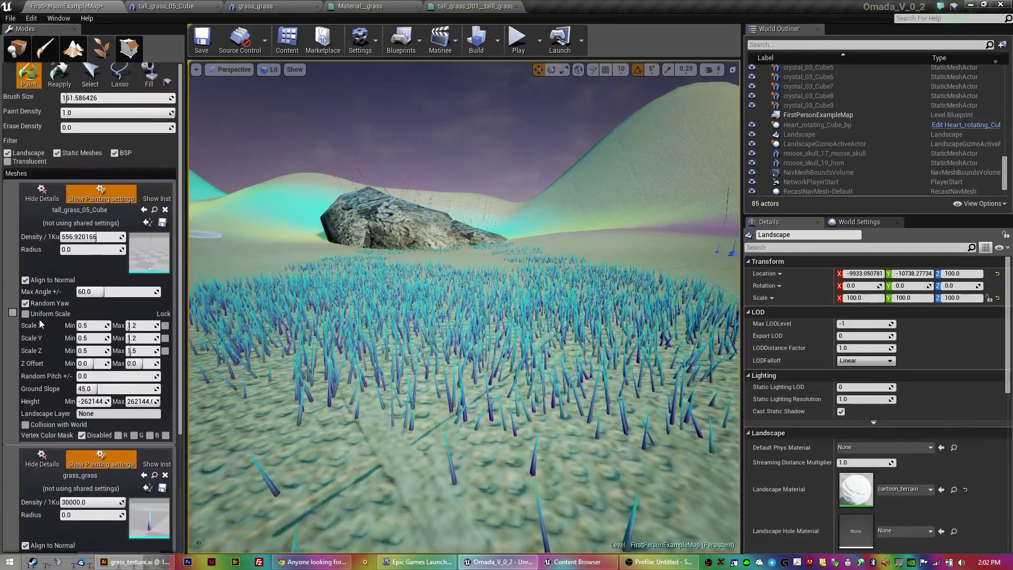
left_click(12, 318)
Paint tall_grass_05_Cube plants among the short grass near the rock and view them up close.
left_click(482, 365)
right_click_drag(483, 365, 443, 348)
key("s")
key("w")
key("w")
key("s")
mouse_move(444, 365)
left_mouse_down()
mouse_move(430, 386)
mouse_move(444, 470)
left_mouse_up()
mouse_move(512, 387)
right_mouse_down()
mouse_move(575, 380)
mouse_move(512, 388)
mouse_move(550, 397)
right_mouse_up()
key("s")
key("d")
key("w")
key("w")
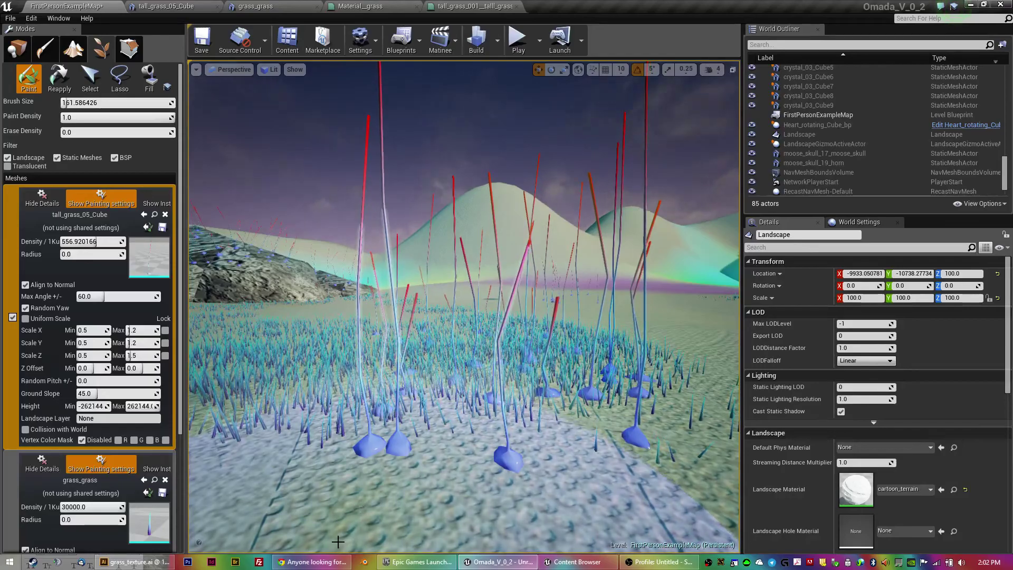
Switch to Chrome and look at the Omada - game Trello board and the Reddit post offering an assistant.
left_click(327, 562)
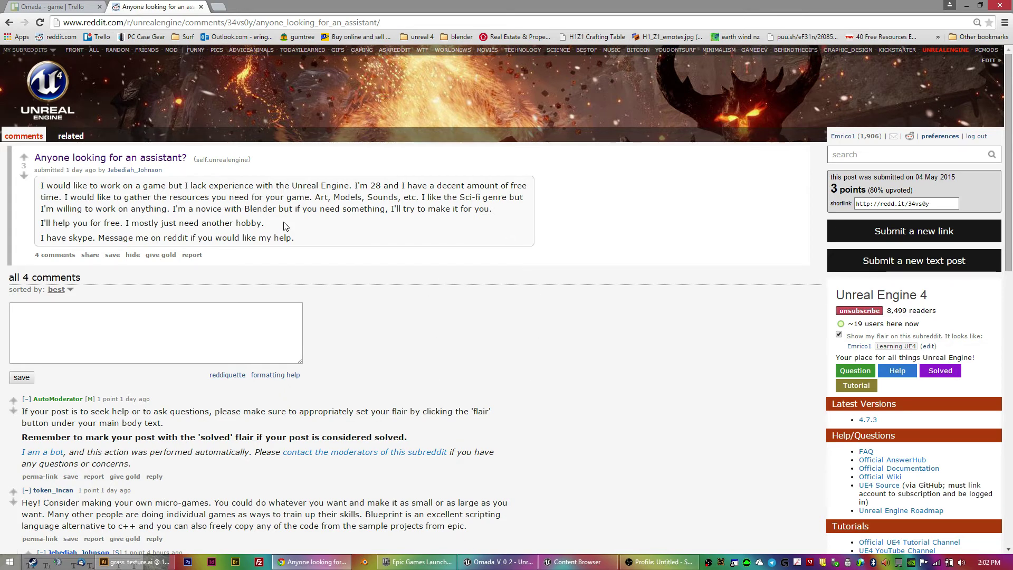
left_click(74, 7)
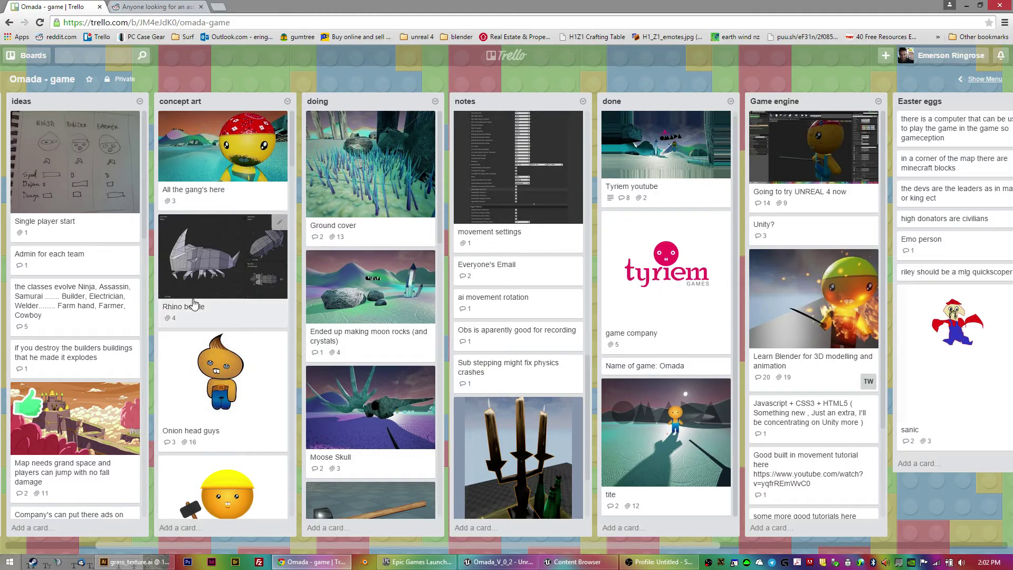
left_click(163, 8)
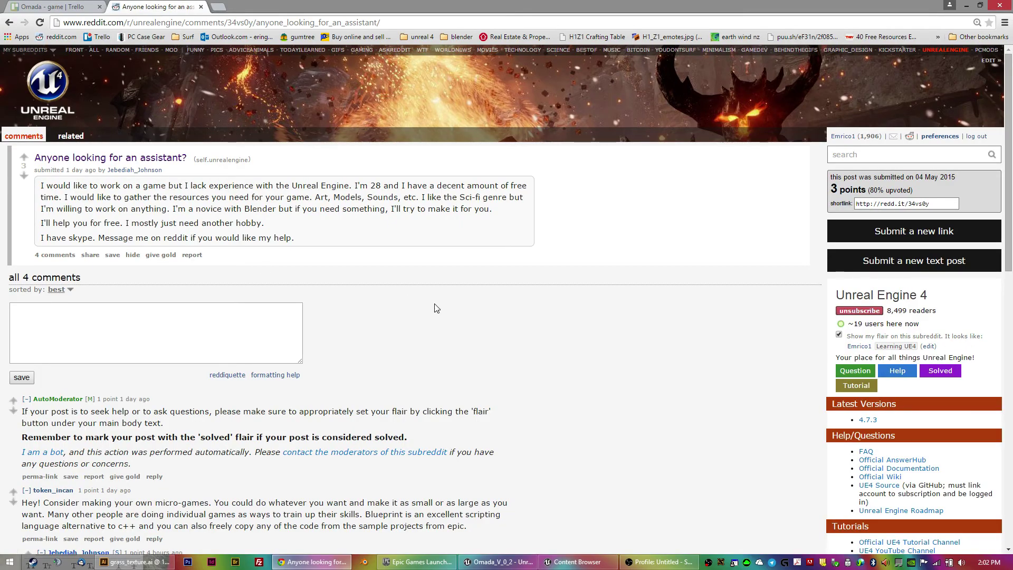